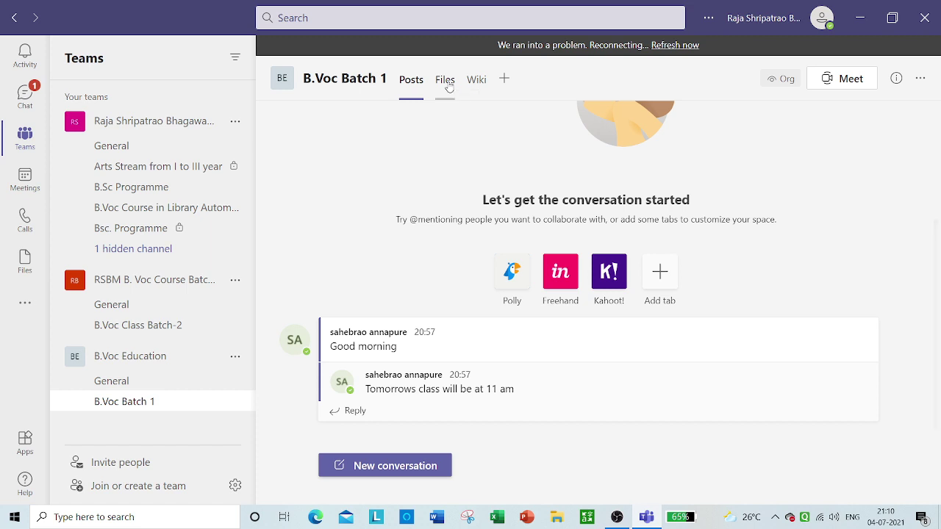
- Show the B.Voc Batch 1 channel's files and review the options for creating new items and uploading files or folders
left_click(447, 85)
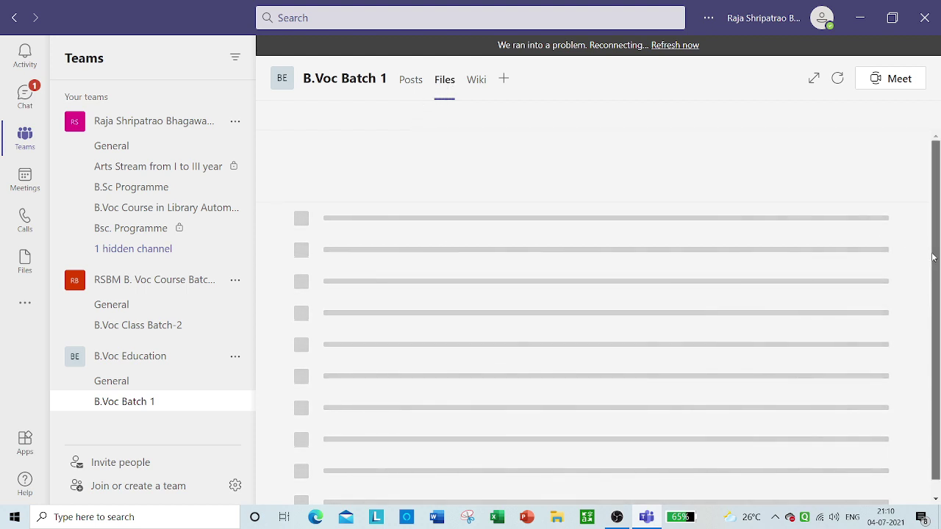
scroll(932, 315, "down", 2)
scroll(434, 220, "up", 2)
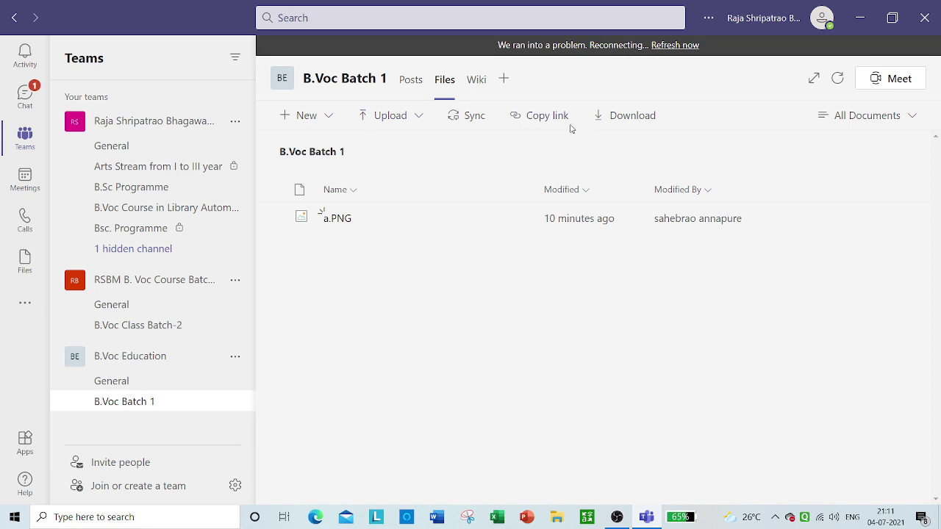
left_click(286, 117)
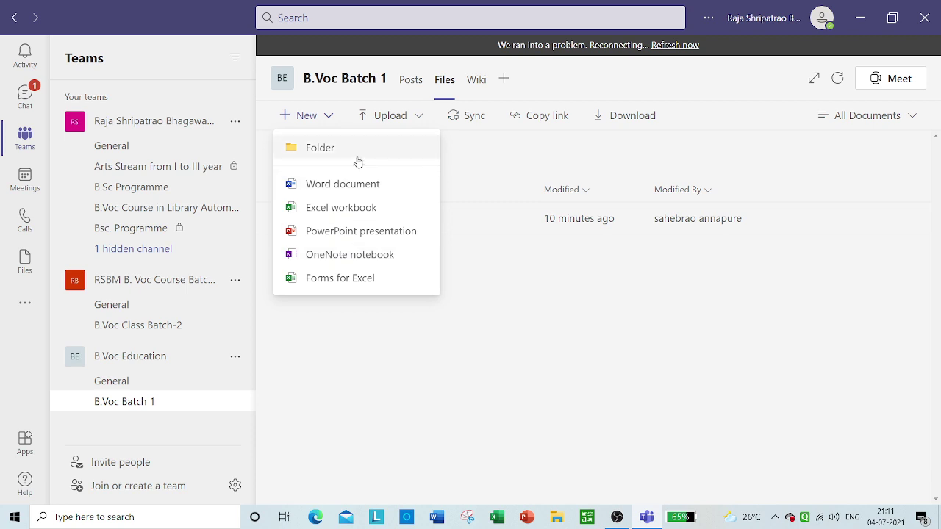
left_click(365, 118)
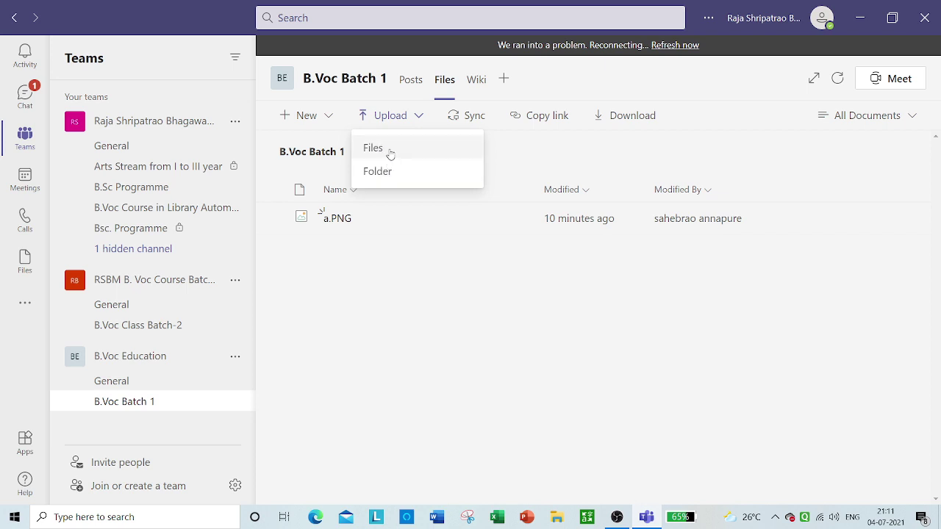
- Download a.PNG from the B.Voc Batch 1 files and delete it from the channel
left_click(414, 219)
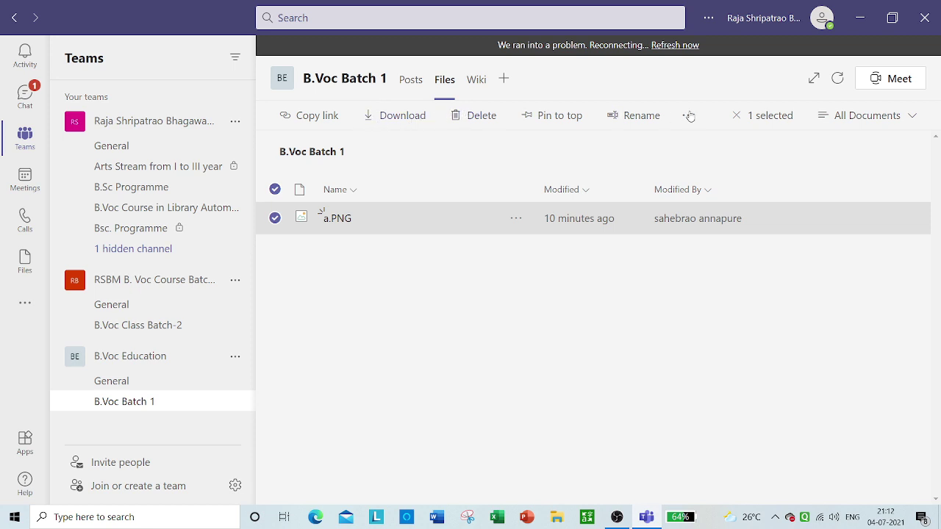
left_click(393, 119)
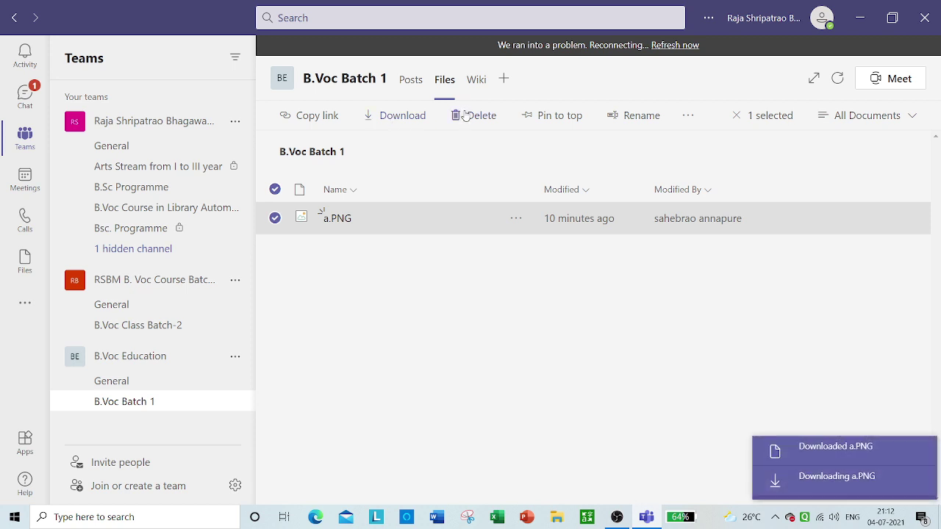
left_click(466, 115)
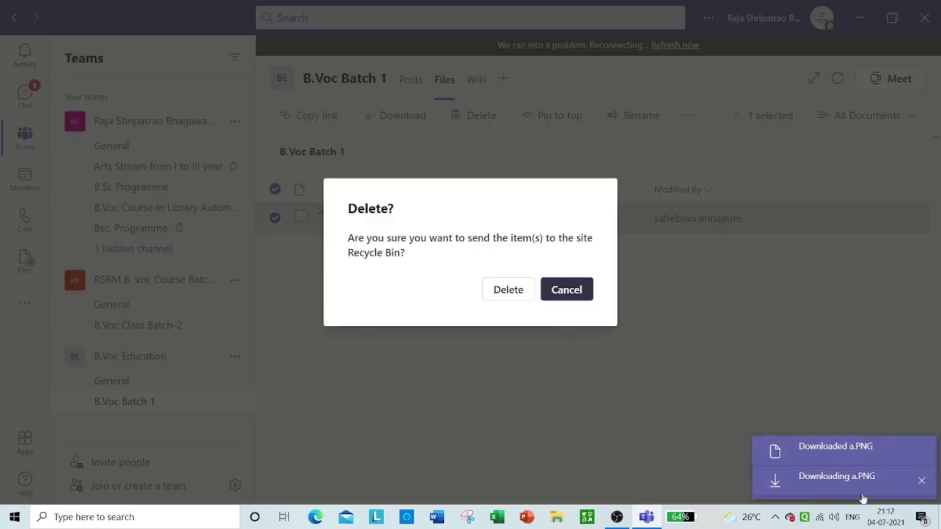
left_click(507, 290)
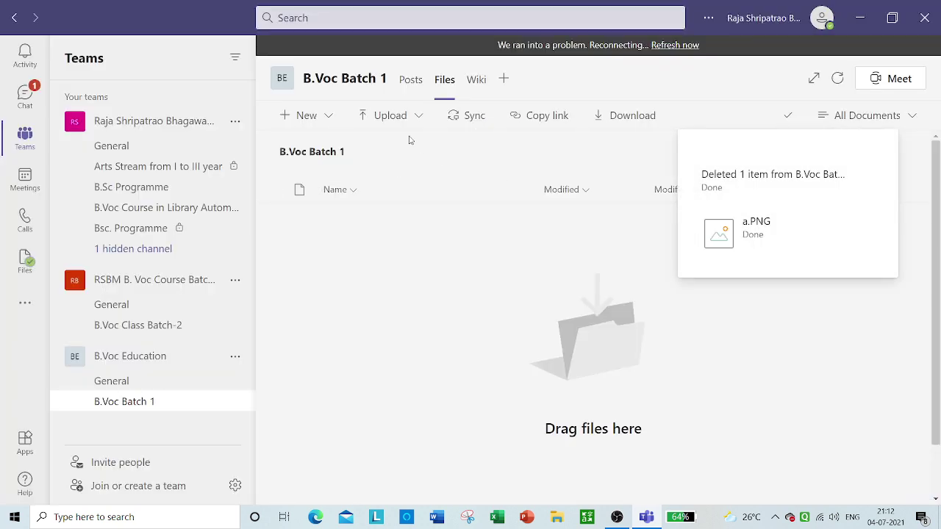
- Try to sync the channel's files with OneDrive and dismiss the OneDrive setup
left_click(283, 123)
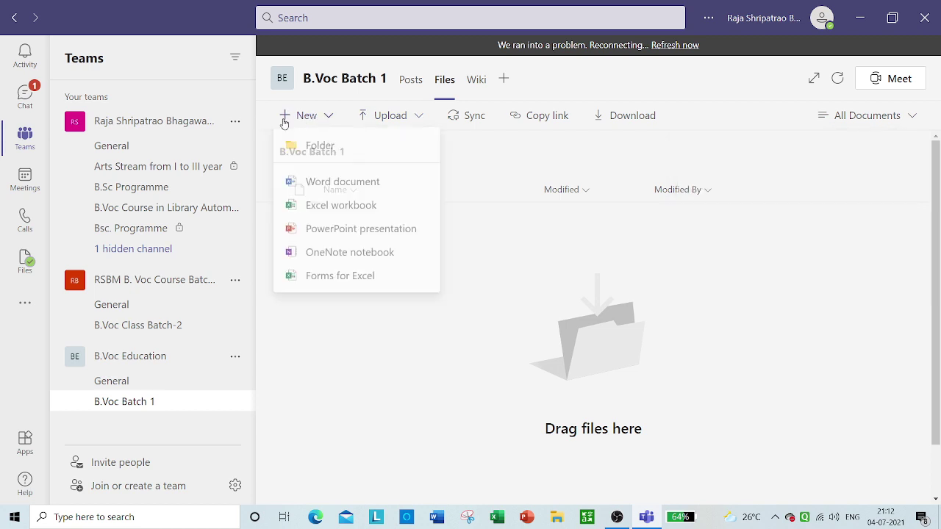
left_click(329, 116)
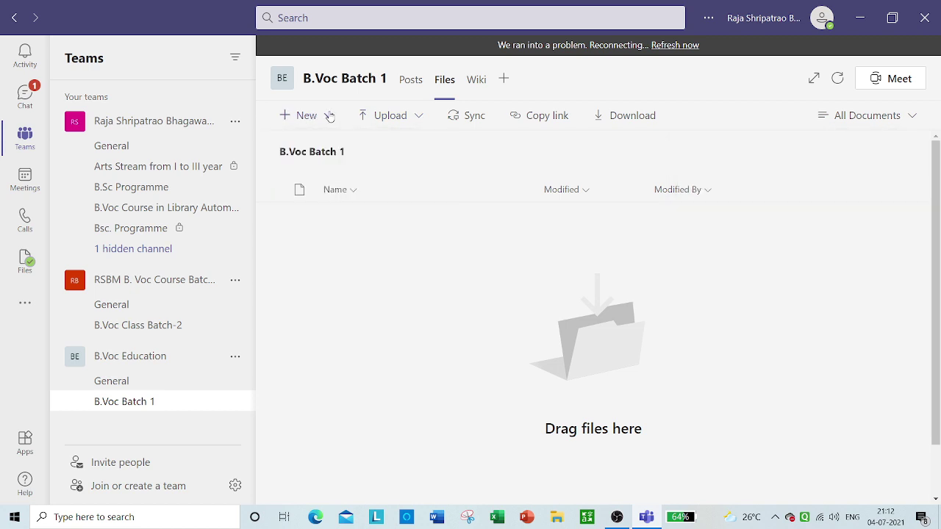
left_click(453, 122)
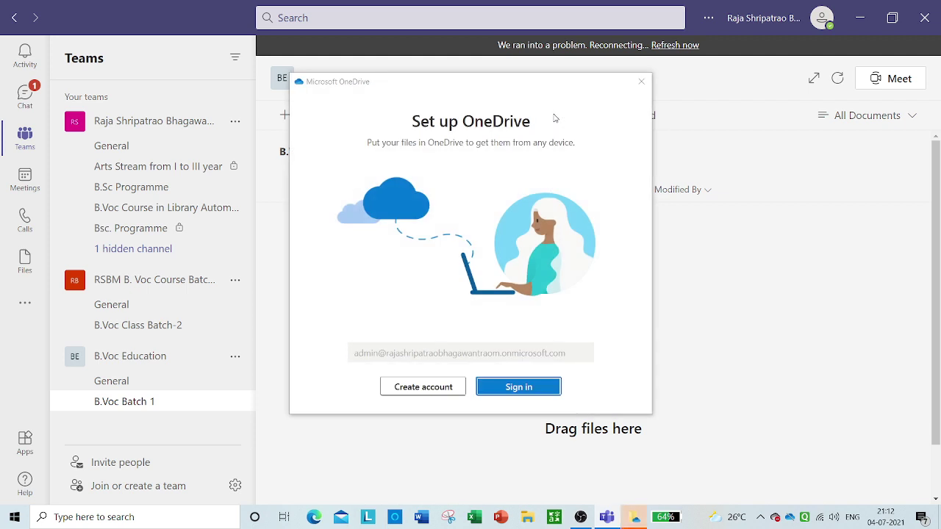
left_click(641, 82)
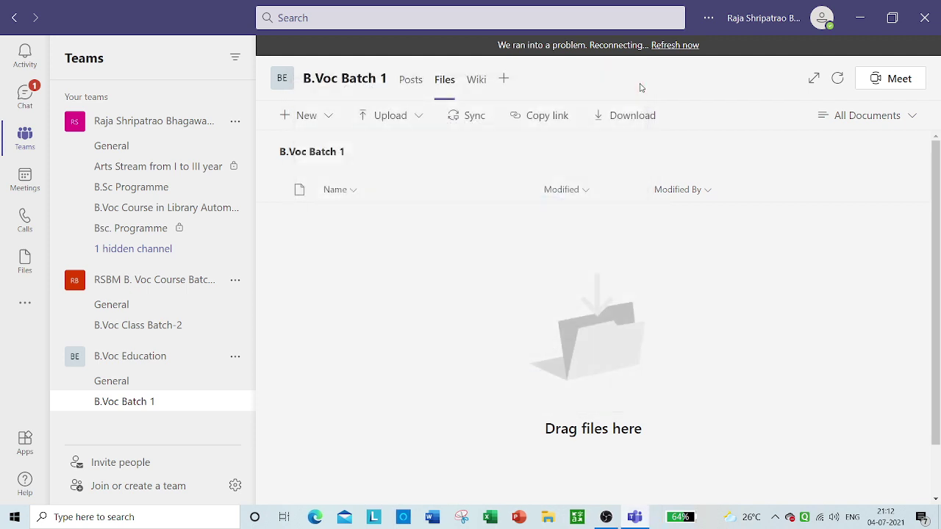
left_click(547, 123)
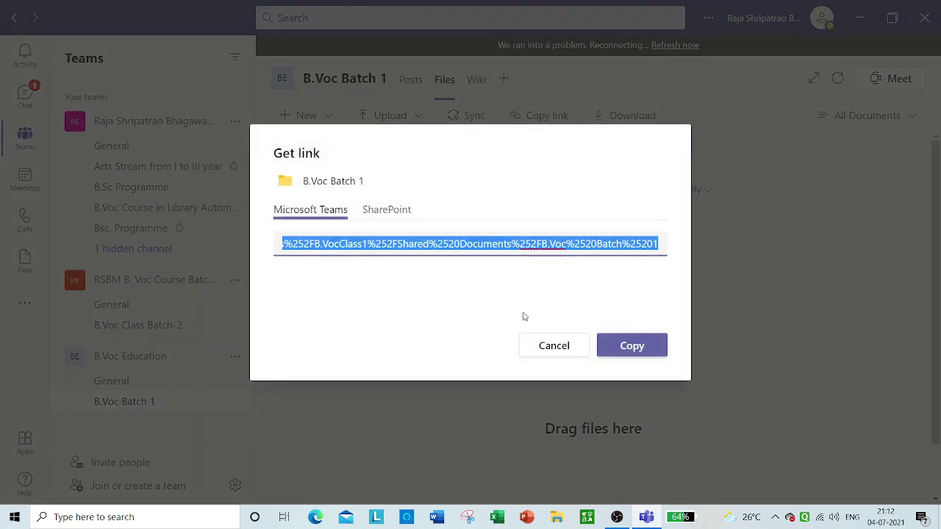
left_click(551, 346)
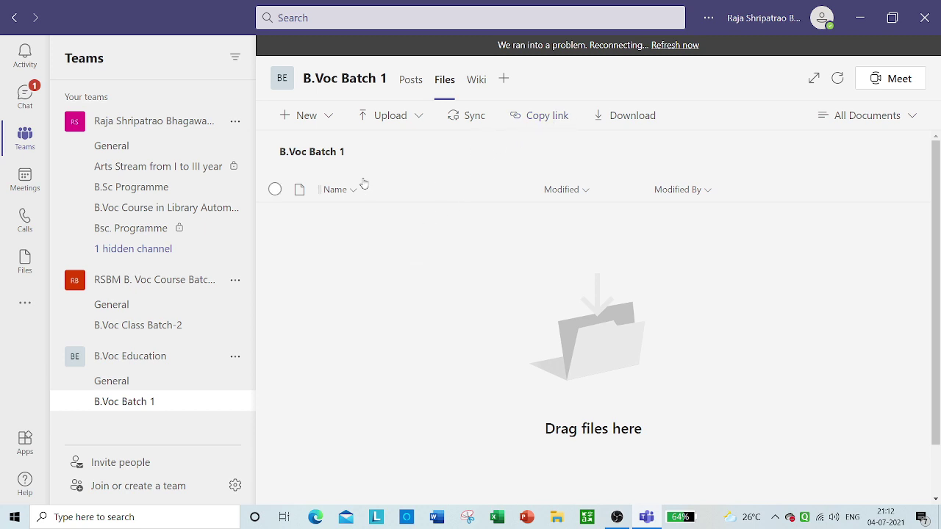
left_click(410, 83)
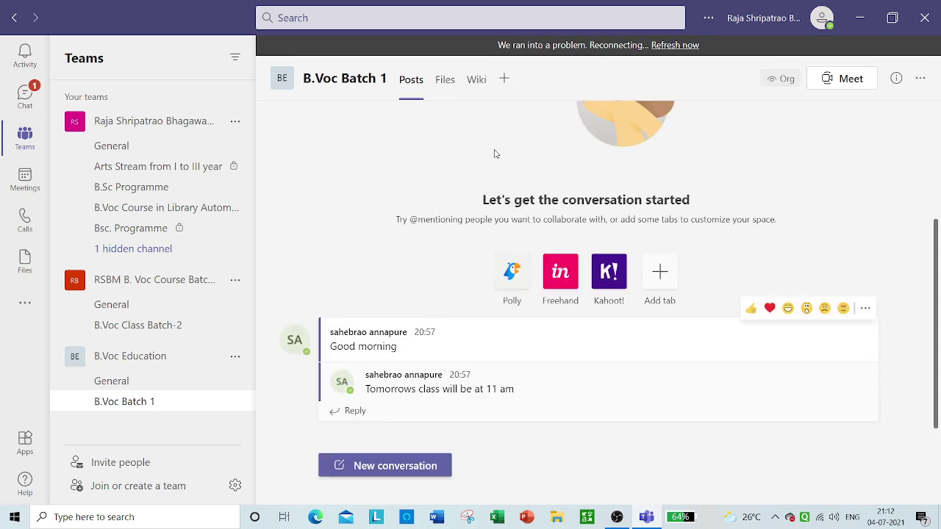
left_click(444, 80)
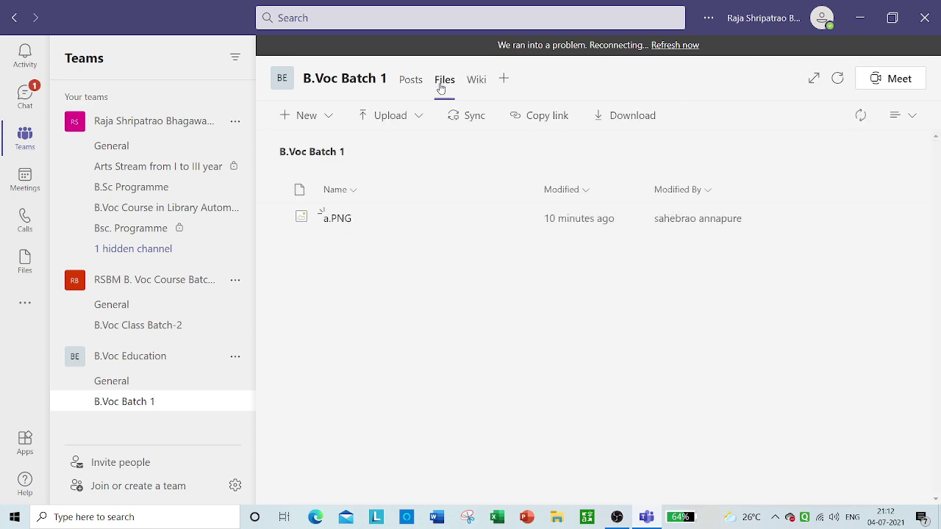
- Copy the Microsoft Teams link to the B.Voc Batch 1 files folder and post it as a reply to the "Good morning" conversation
left_click(547, 116)
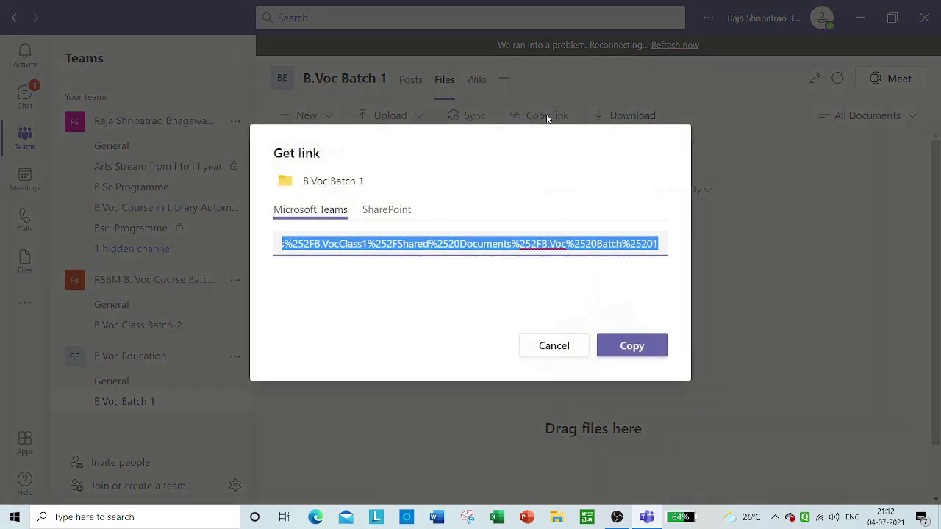
left_click(608, 347)
left_click(409, 79)
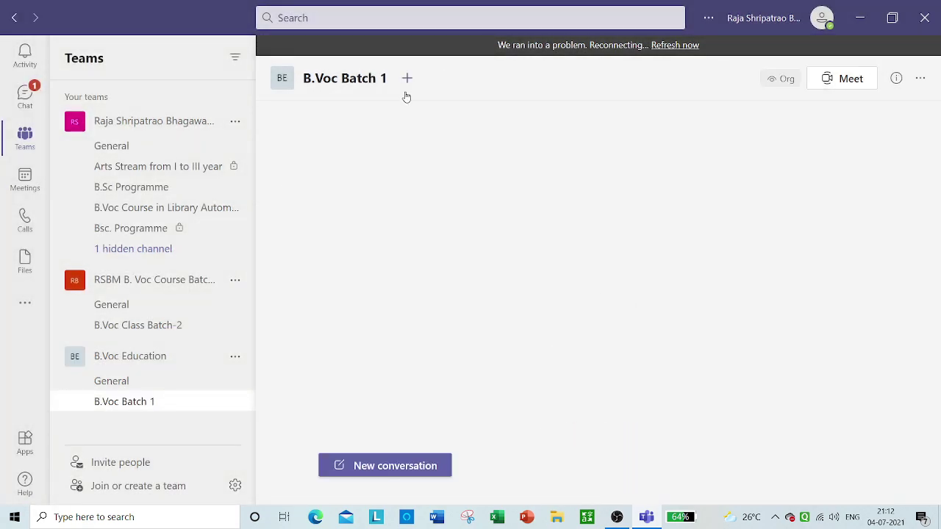
left_click(356, 411)
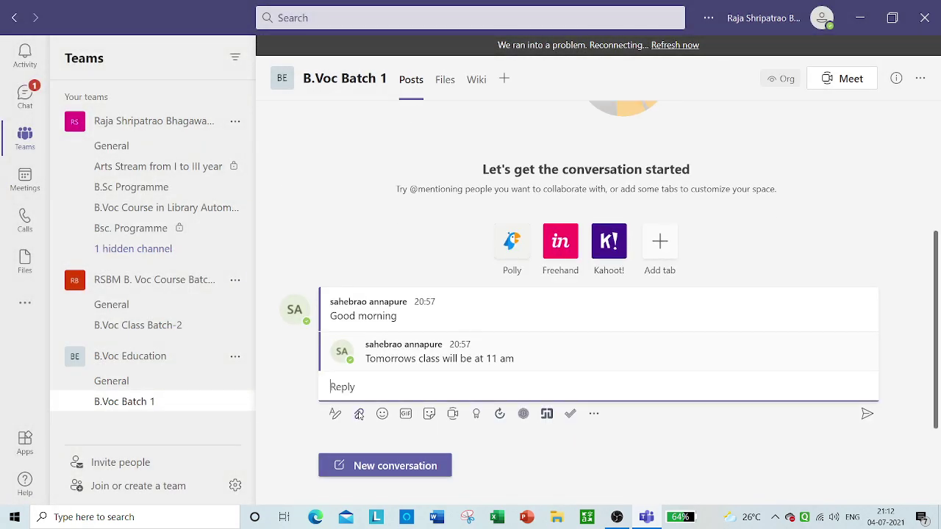
right_click(379, 387)
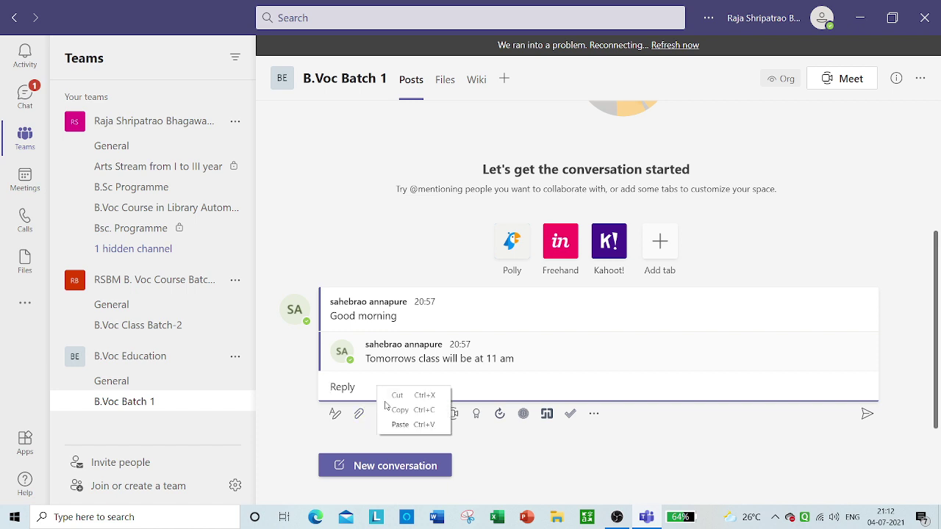
left_click(400, 425)
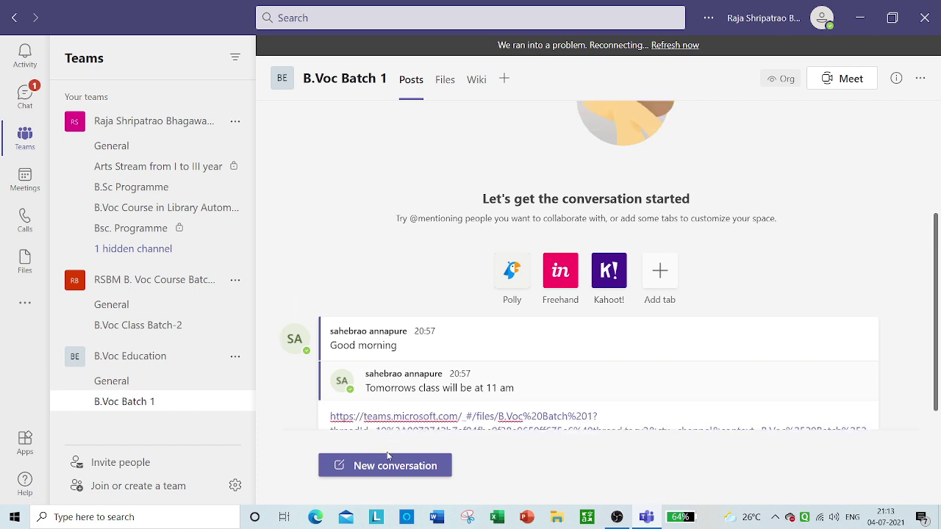
key("Return")
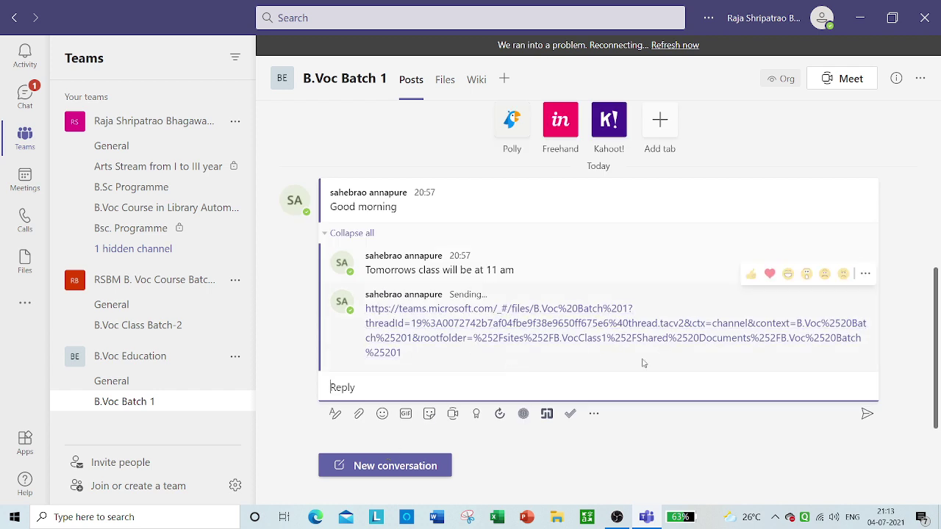
scroll(567, 278, "up", 3)
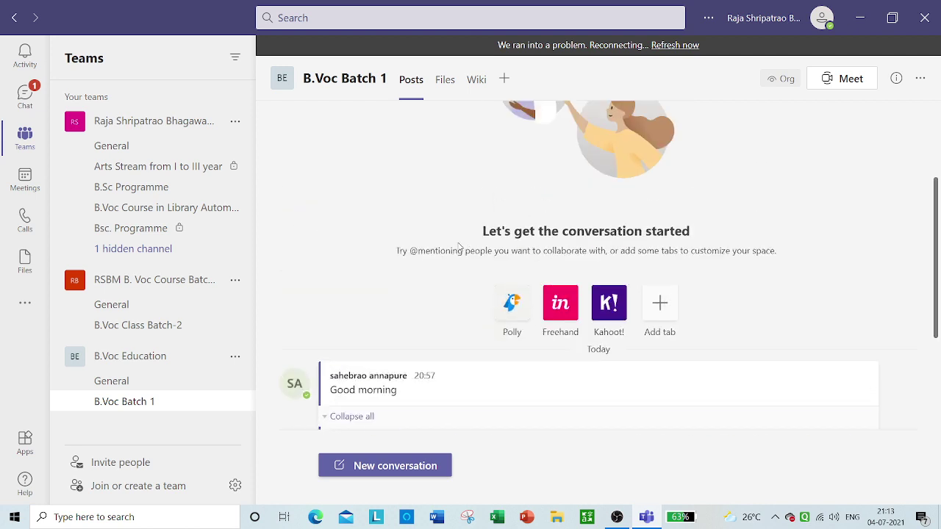
scroll(457, 250, "up", 2)
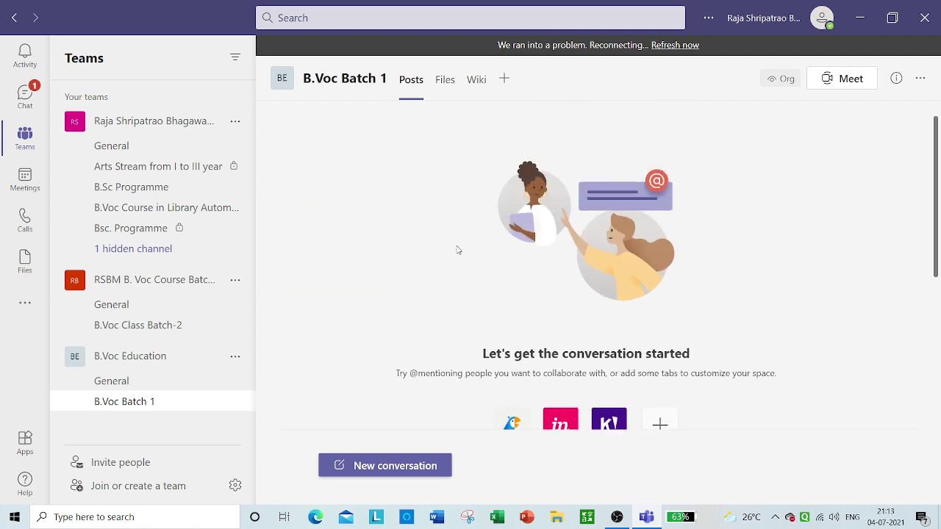
left_click(444, 79)
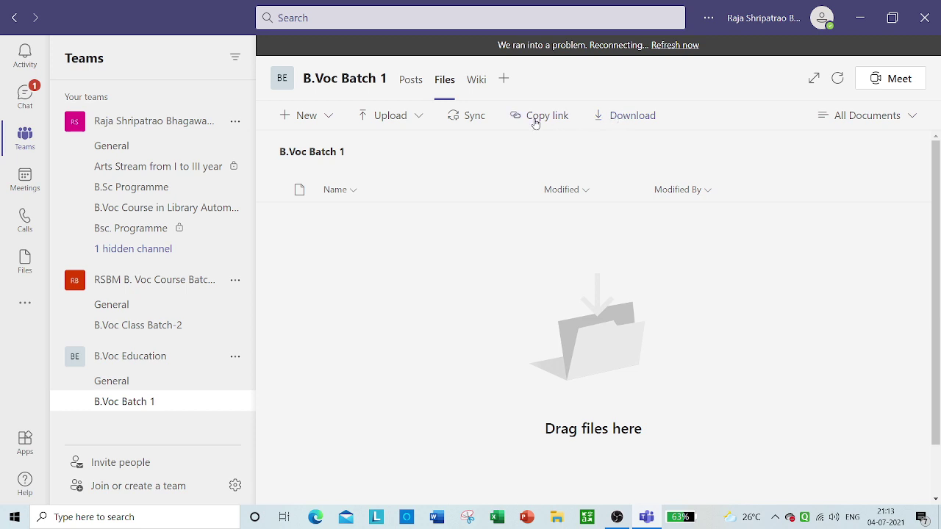
- Display the page list in the channel's Wiki and delete the untitled section of the untitled page
left_click(475, 79)
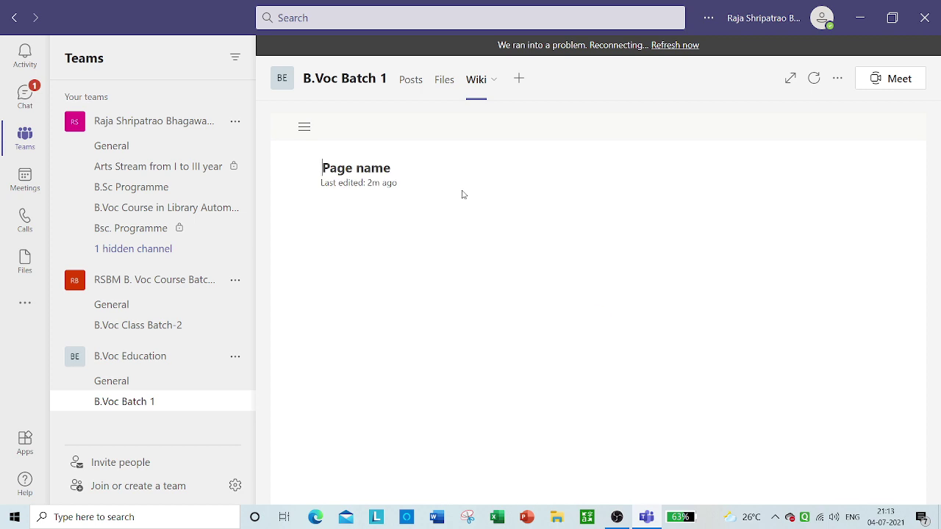
left_click(304, 127)
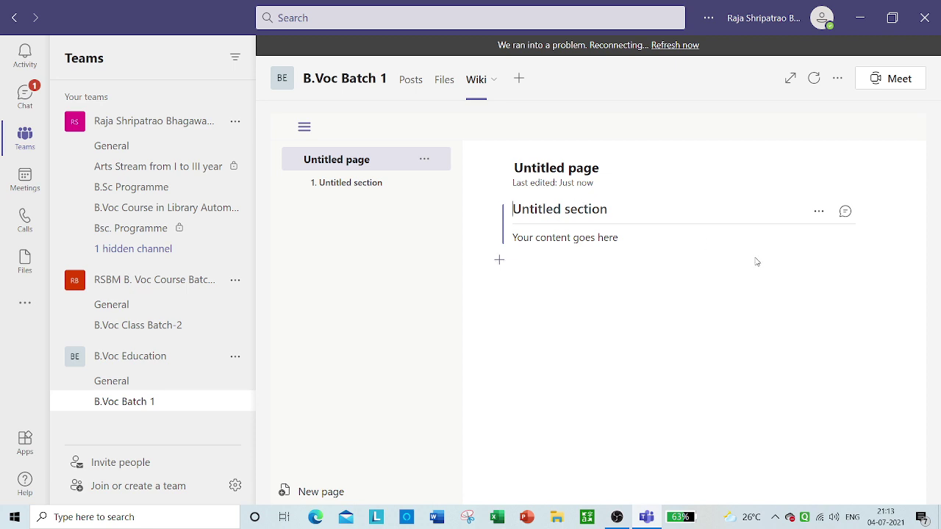
left_click(820, 211)
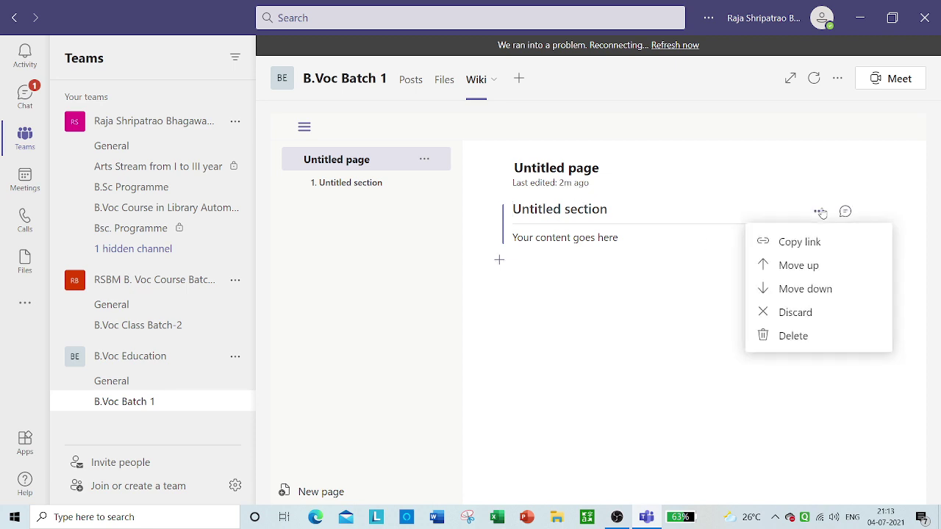
left_click(794, 337)
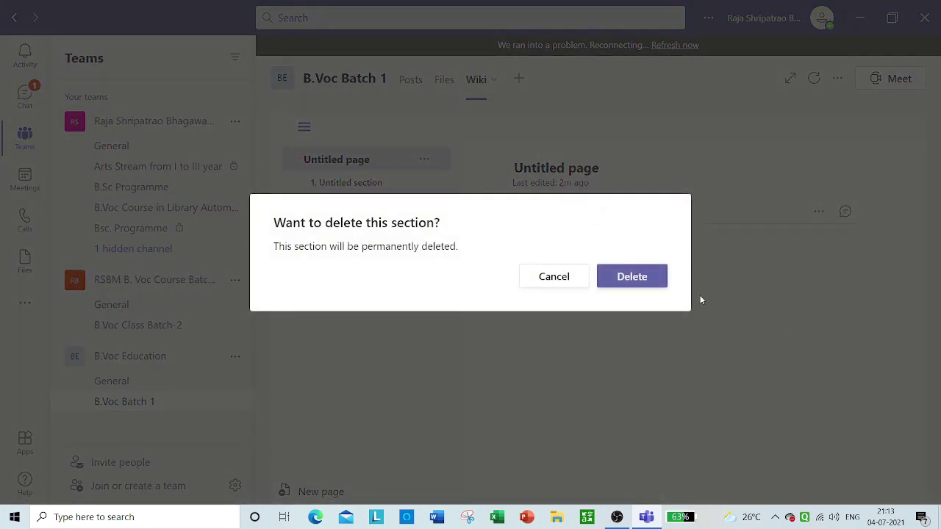
left_click(629, 277)
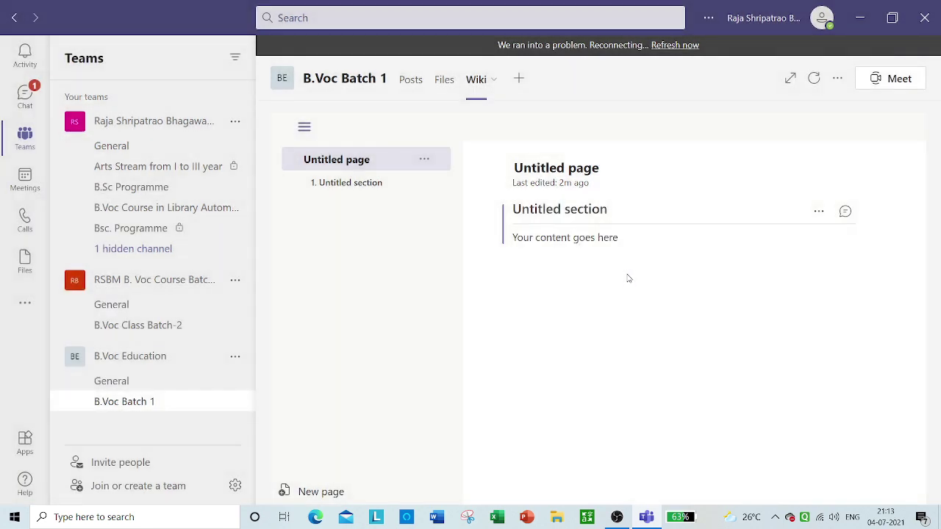
- Add a Whiteboard tab named Whiteboard to the channel with a post about it, and check the options for opening it in the app
left_click(514, 84)
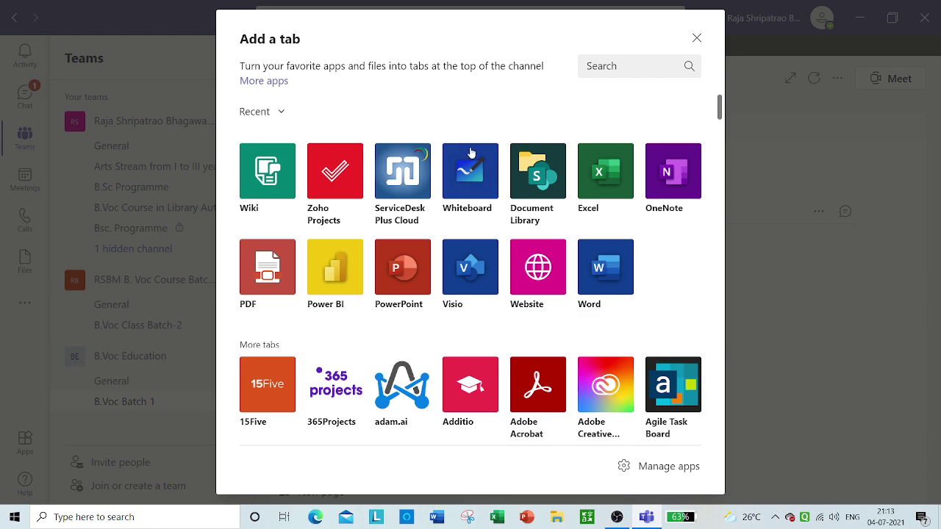
left_click(475, 179)
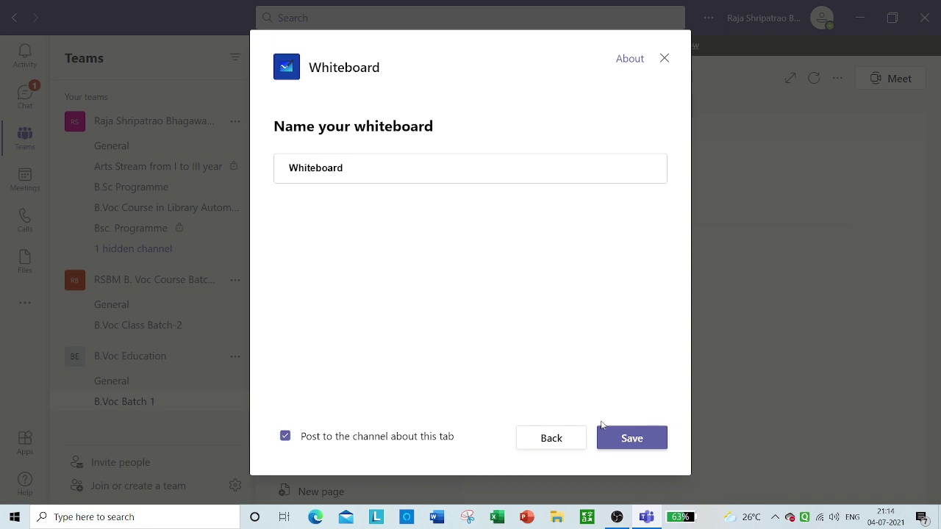
left_click(631, 438)
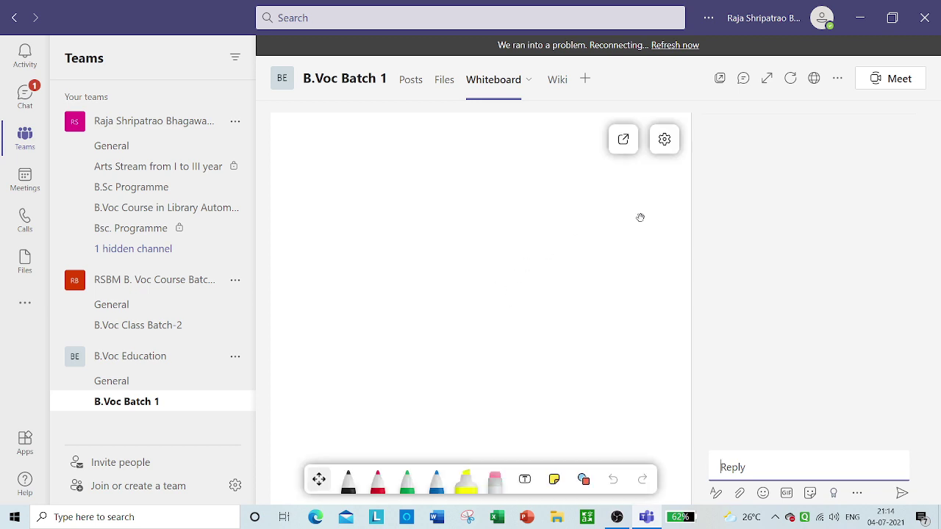
left_click(623, 144)
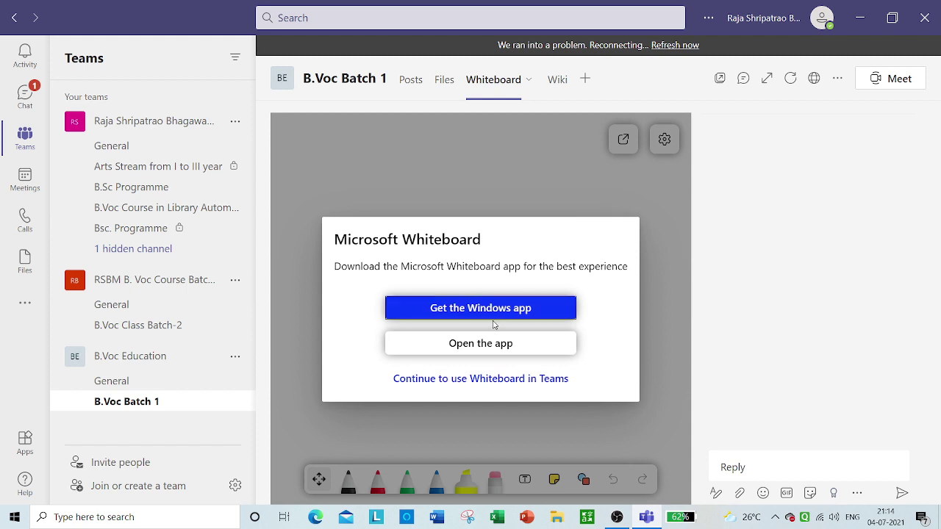
left_click(644, 153)
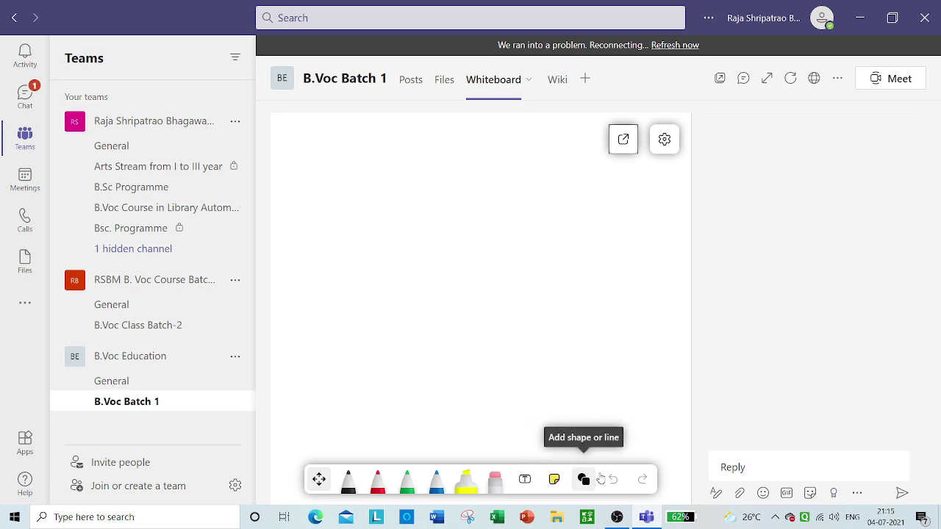
- Handwrite "ICT" in red pen in the upper part of the whiteboard
left_click(495, 473)
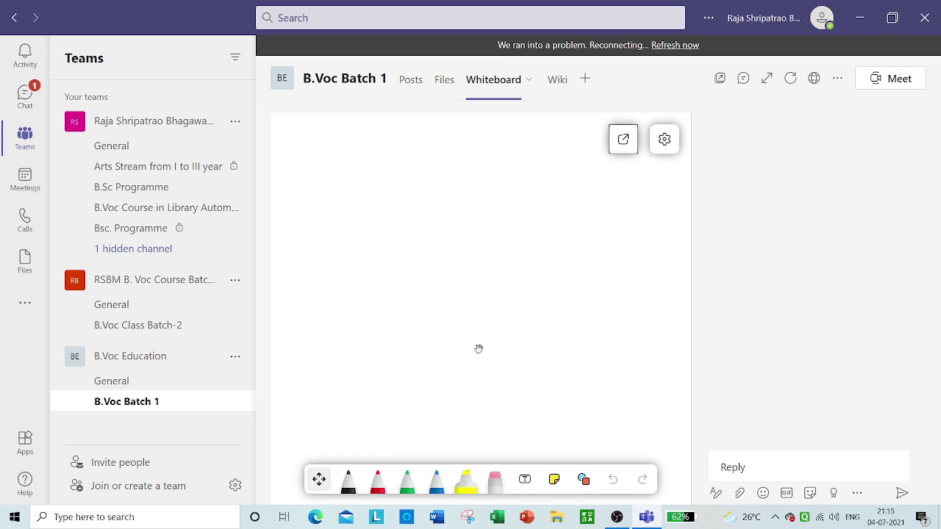
left_click(377, 480)
mouse_move(360, 209)
left_mouse_down()
mouse_move(376, 246)
mouse_move(394, 249)
left_mouse_up()
mouse_move(348, 204)
left_mouse_down()
mouse_move(389, 186)
mouse_move(413, 225)
mouse_move(467, 189)
mouse_move(454, 246)
left_mouse_up()
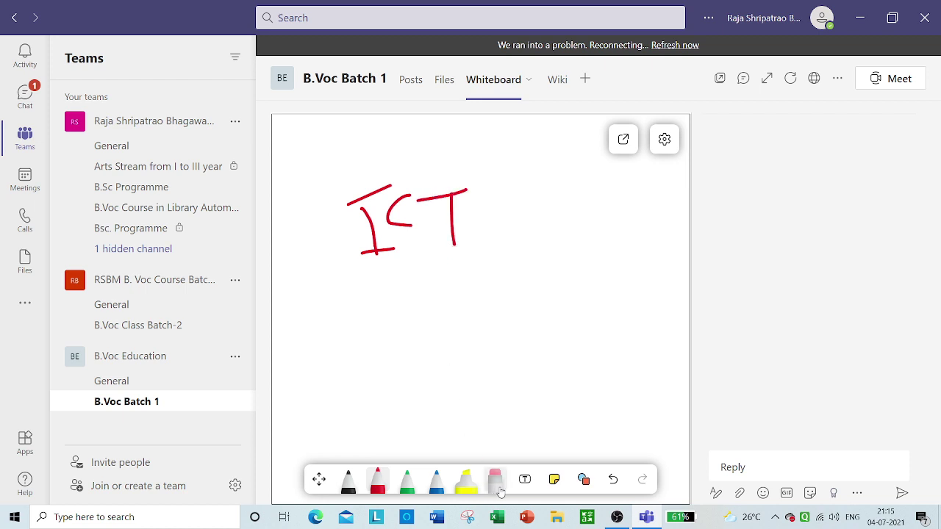
- Add a text box reading "ICT means" beside the handwritten red letters
left_click(529, 488)
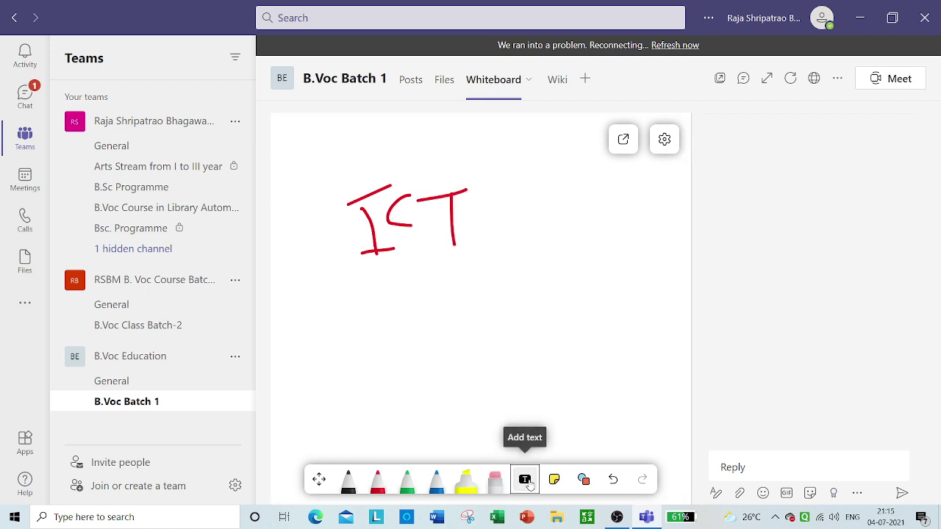
left_click(508, 270)
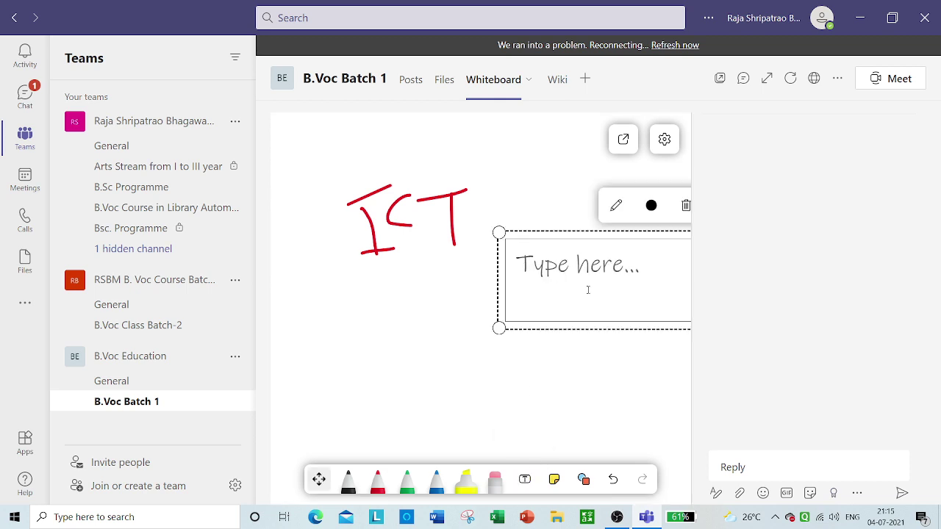
type("ICT")
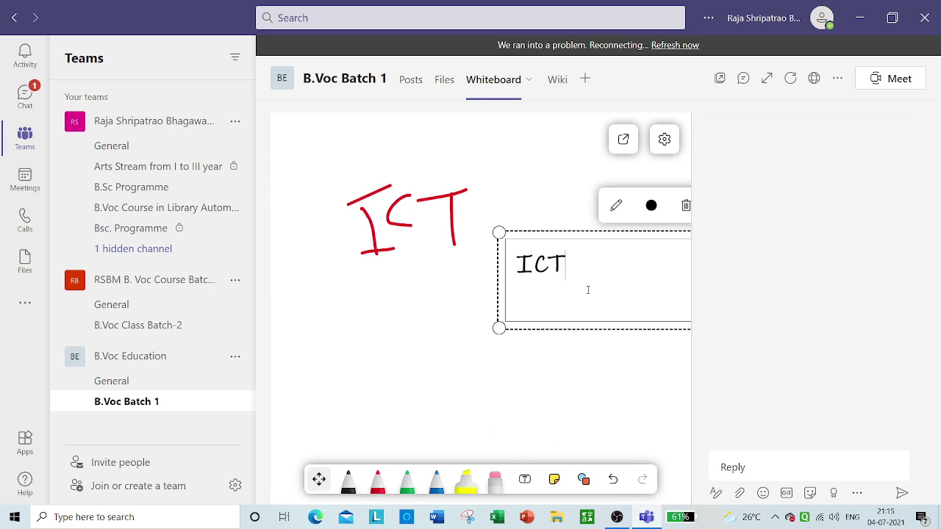
type(" means")
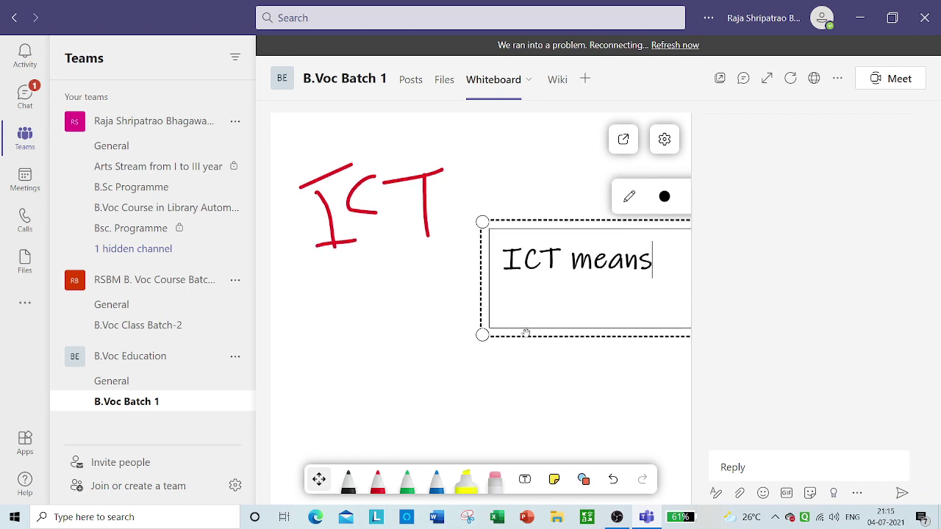
- Try blue as the colour of the "ICT means" text, set it back to black, and deselect the text box
left_click(666, 200)
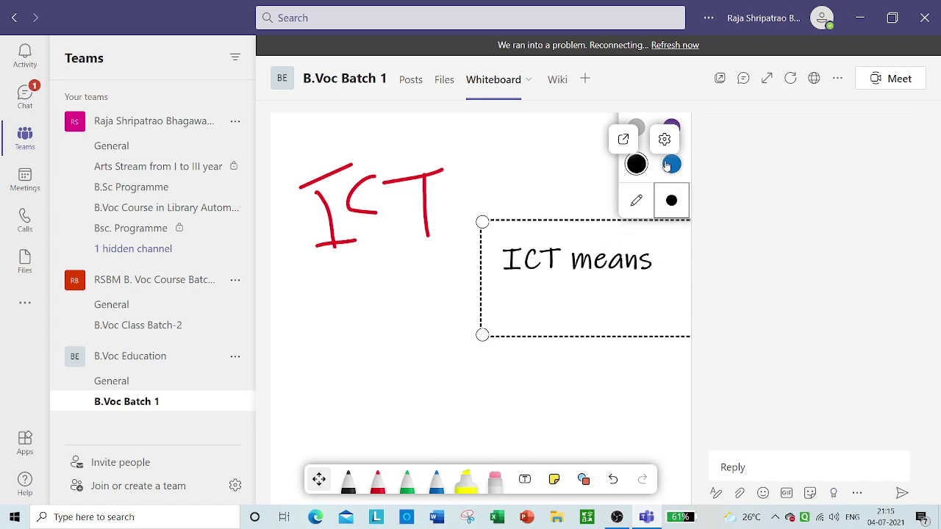
left_click(672, 163)
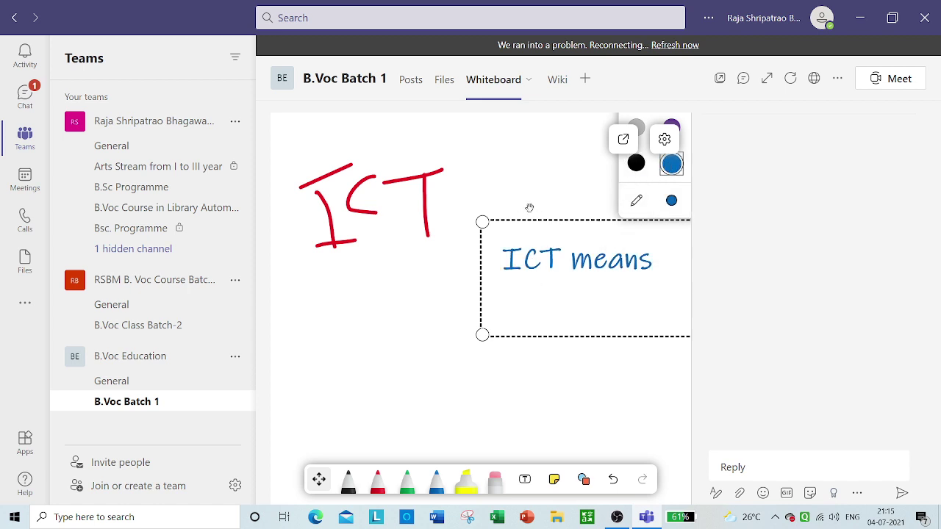
left_click(636, 164)
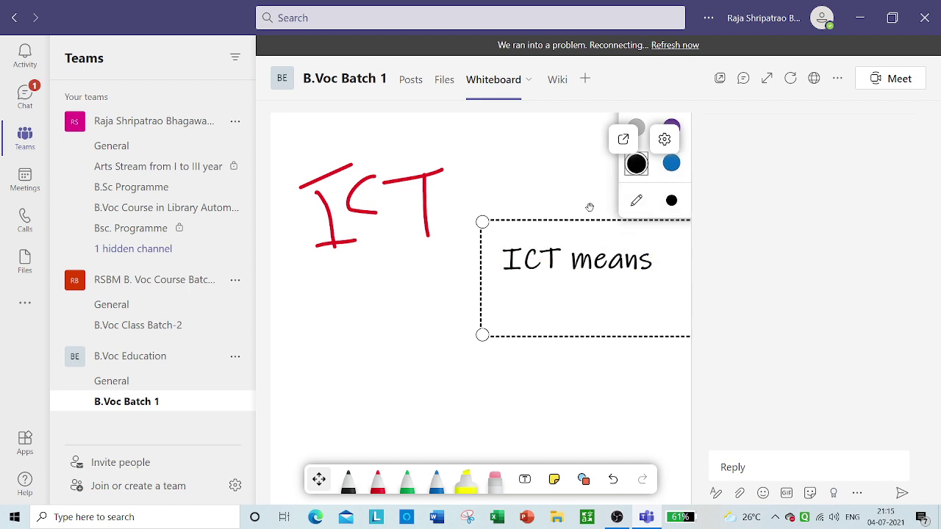
left_click(637, 200)
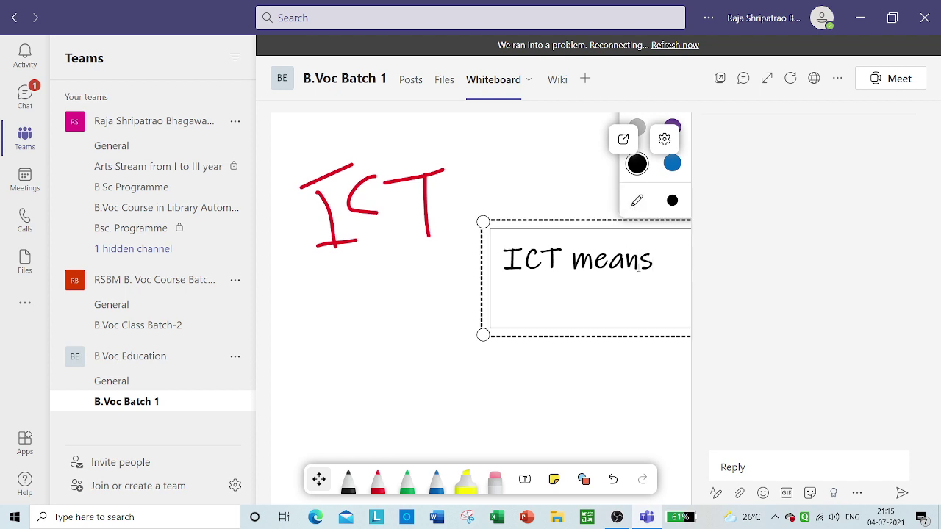
left_click(597, 301)
left_click_drag(512, 263, 682, 264)
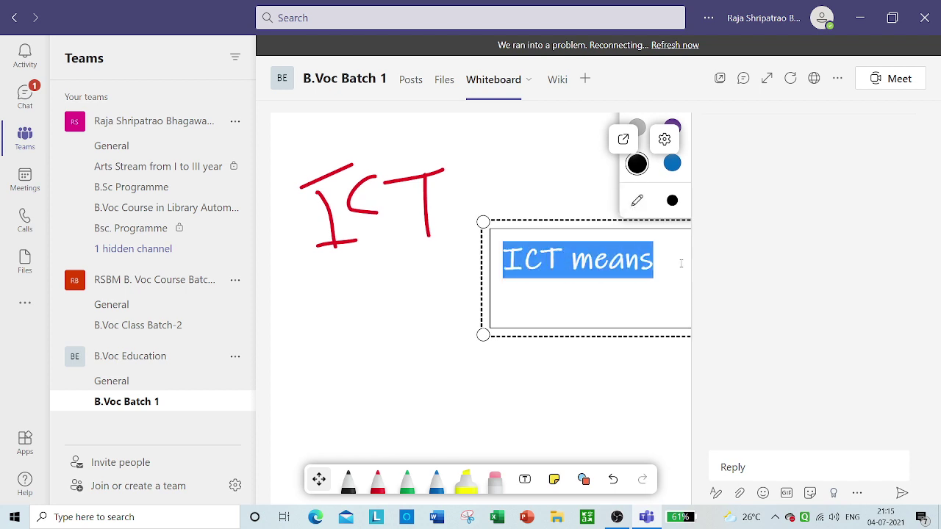
left_click(454, 270)
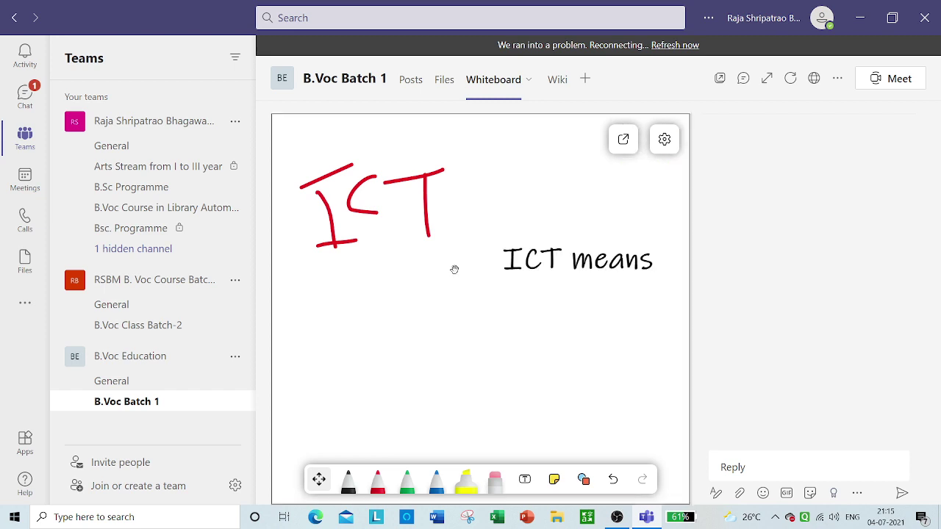
- Insert a diamond shape and place it below the handwritten "ICT", clear of the letters
left_click(583, 481)
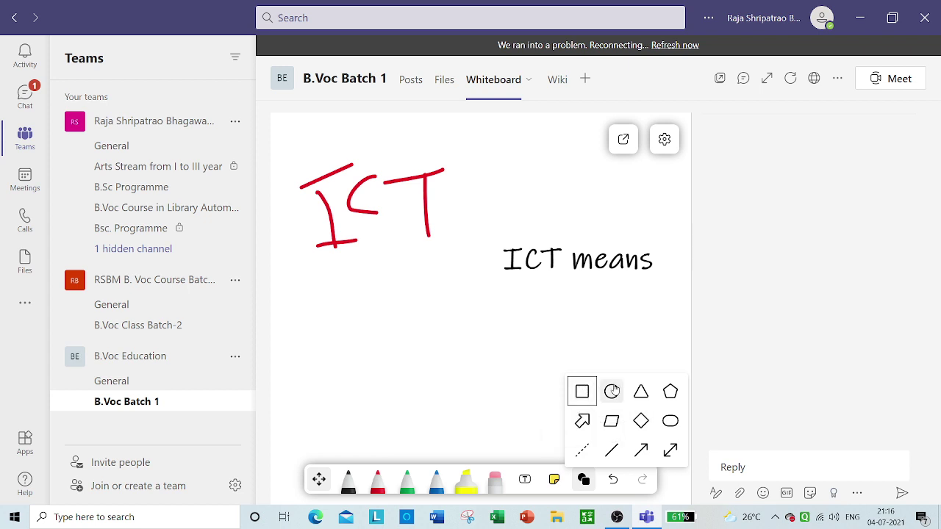
left_click(639, 422)
left_click(393, 306)
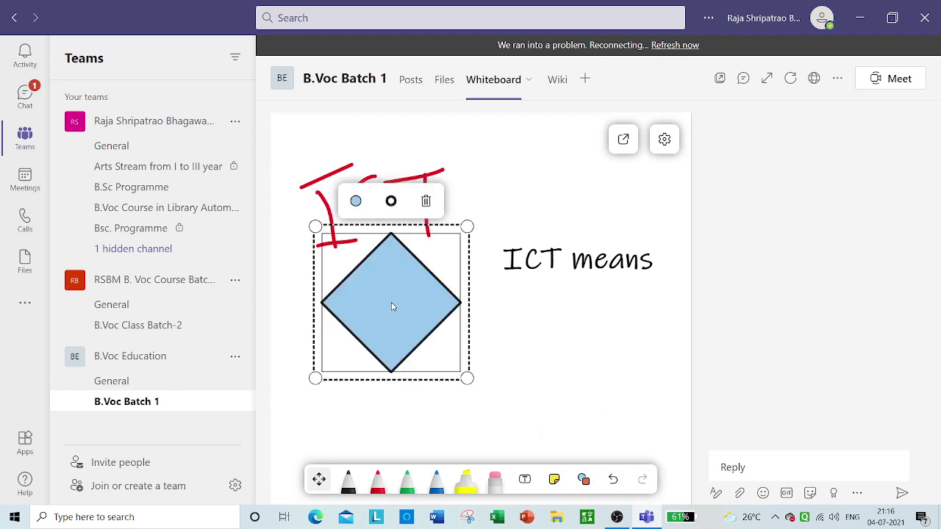
left_click_drag(400, 294, 432, 325)
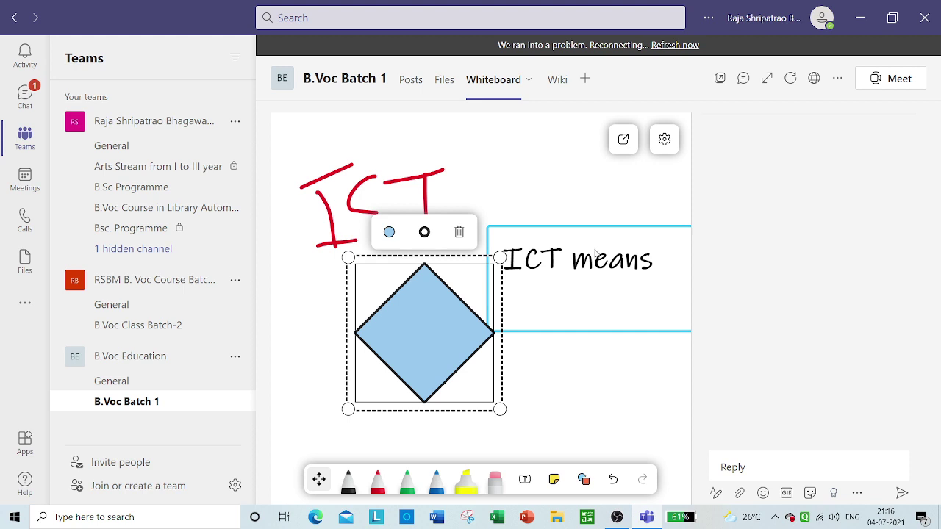
- Erase all the red handwritten "ICT" strokes, and undo and redo the last erasure
left_click(501, 481)
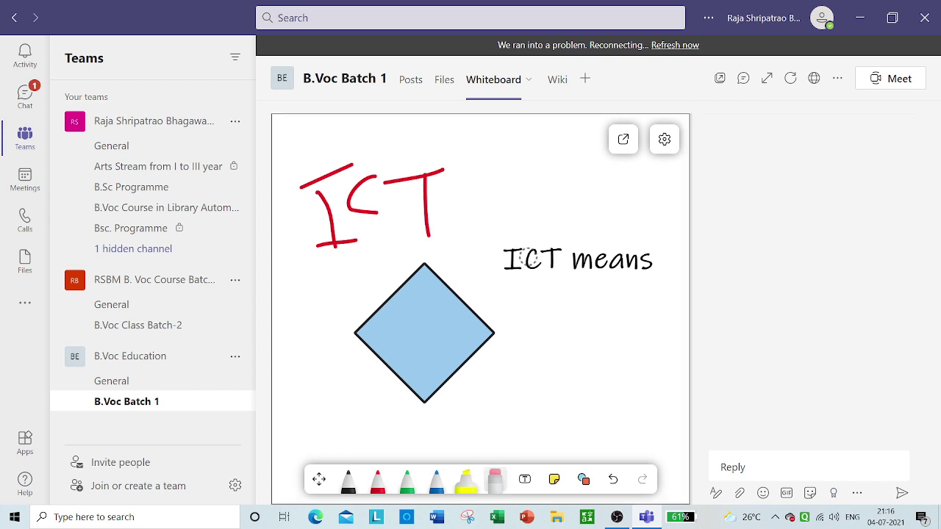
mouse_move(393, 219)
left_mouse_down()
mouse_move(375, 208)
mouse_move(397, 187)
mouse_move(343, 223)
mouse_move(331, 183)
mouse_move(334, 248)
left_mouse_up()
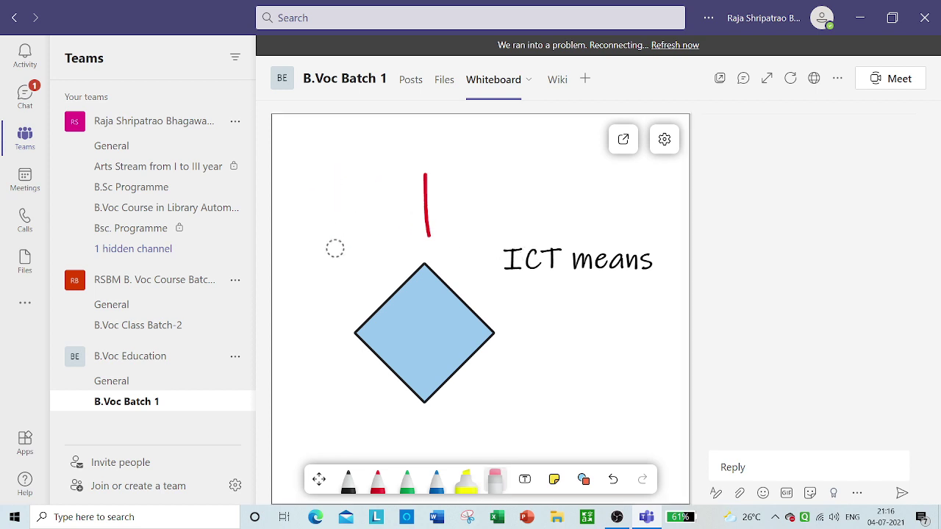
left_click_drag(452, 202, 424, 202)
left_click(611, 479)
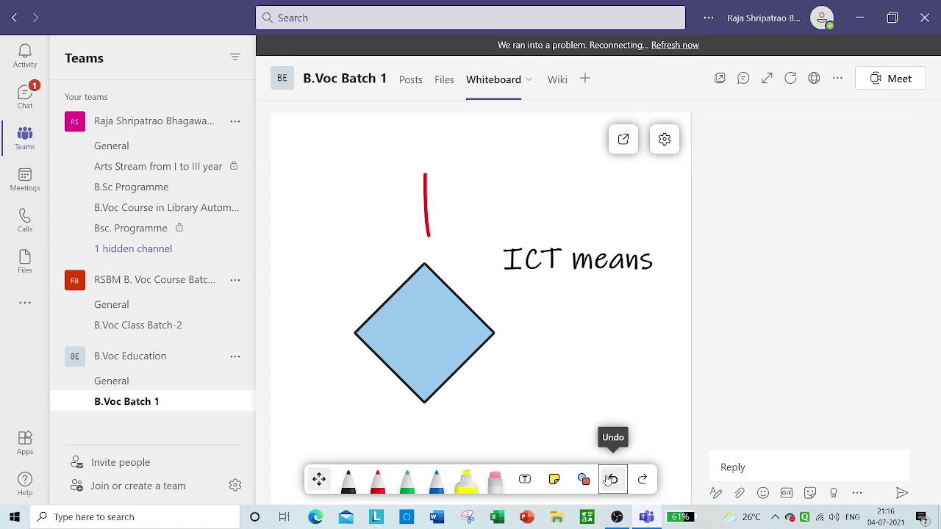
left_click(640, 480)
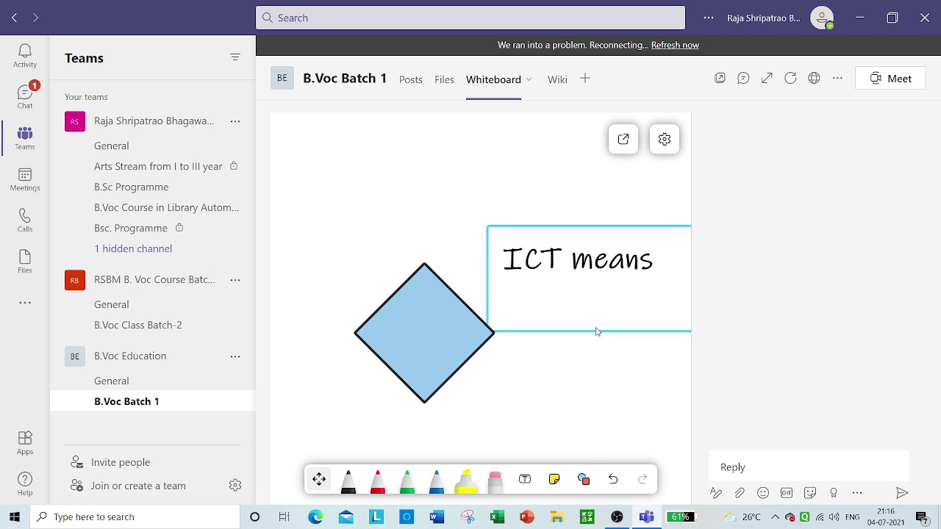
- Start a reply in the conversation beside the whiteboard
left_click(784, 472)
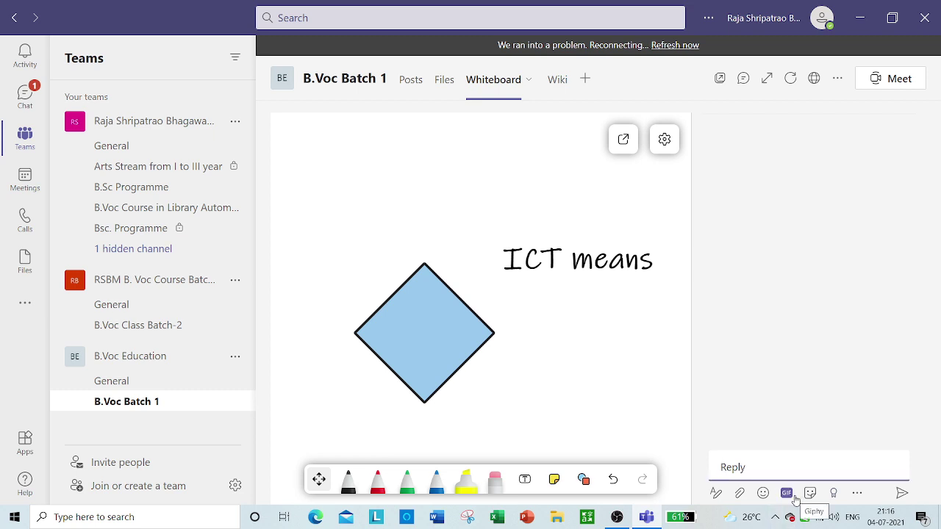